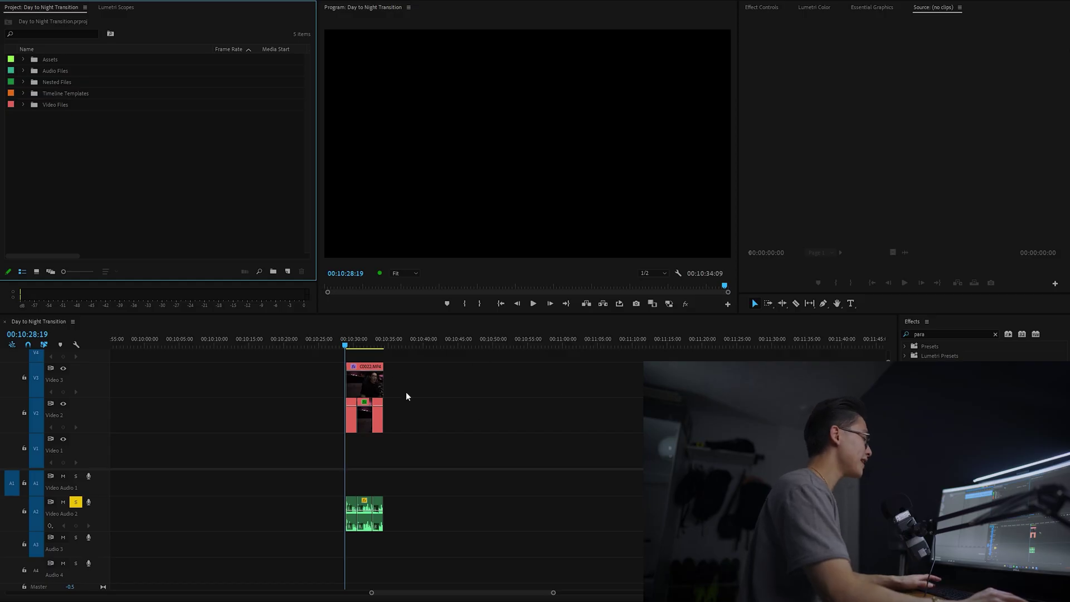
Step: Save the project, clear the effects search, and park the playhead on the clip, zoomed in
key(ctrl+s)
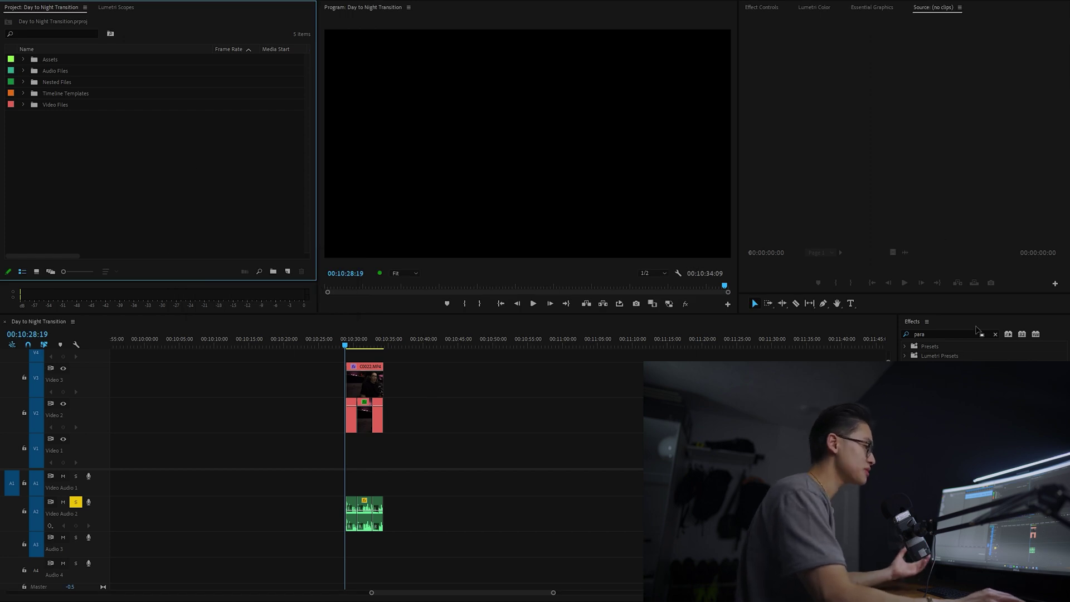
click(996, 335)
drag(360, 346, 348, 347)
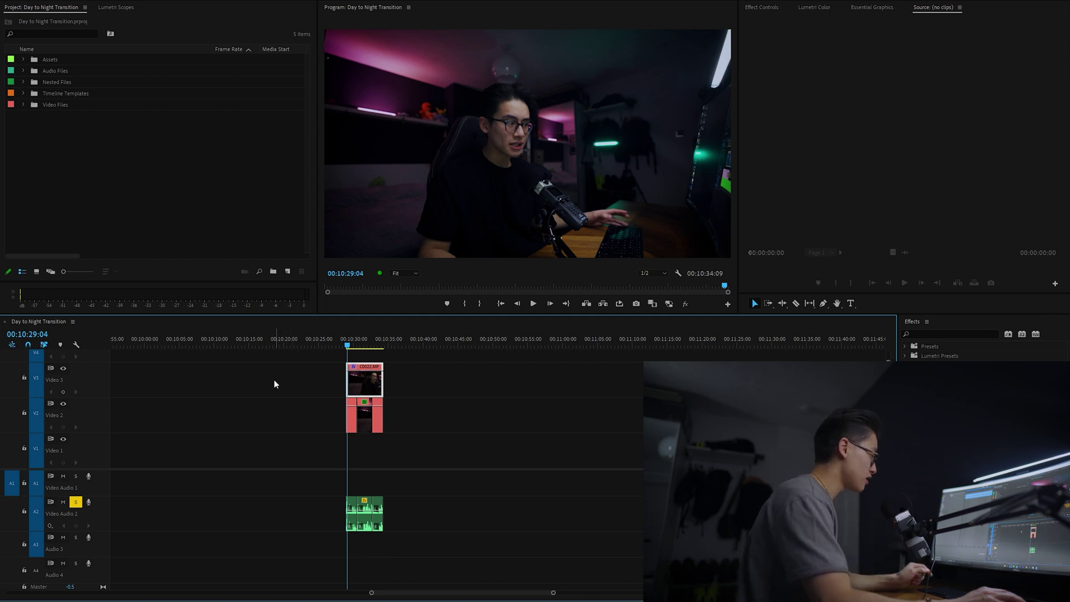
key(=)
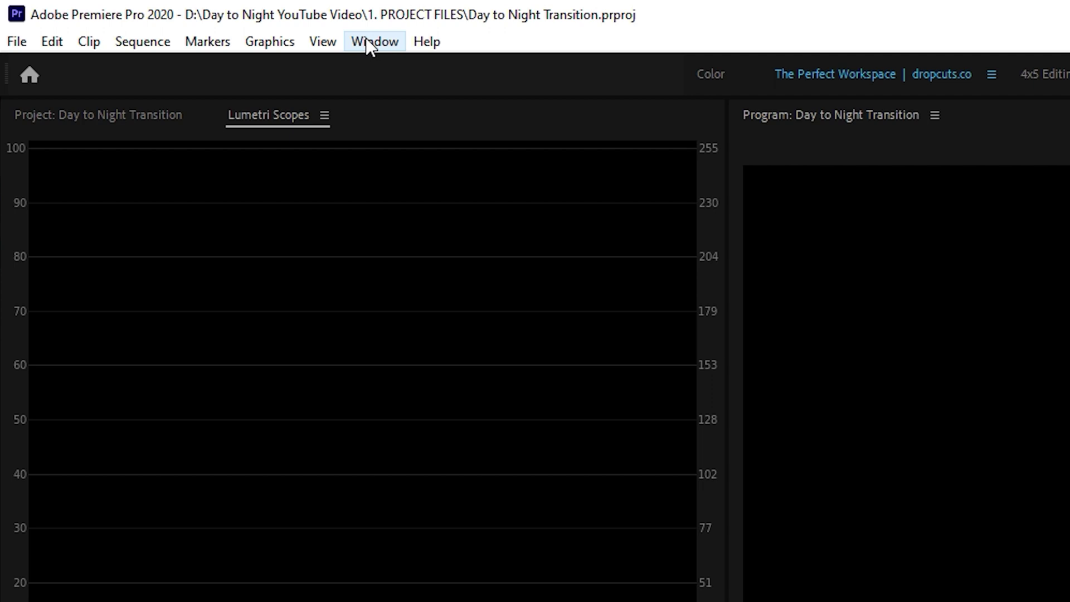
Step: Show the Audio Track Mixer from the Window menu with its effects and sends inserts expanded
click(389, 44)
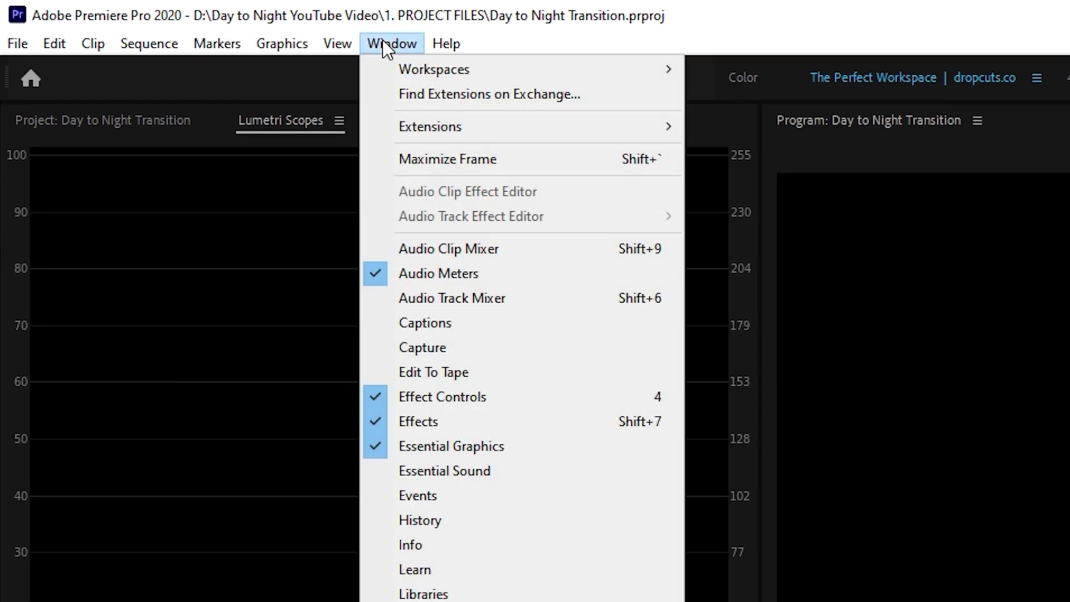
click(464, 304)
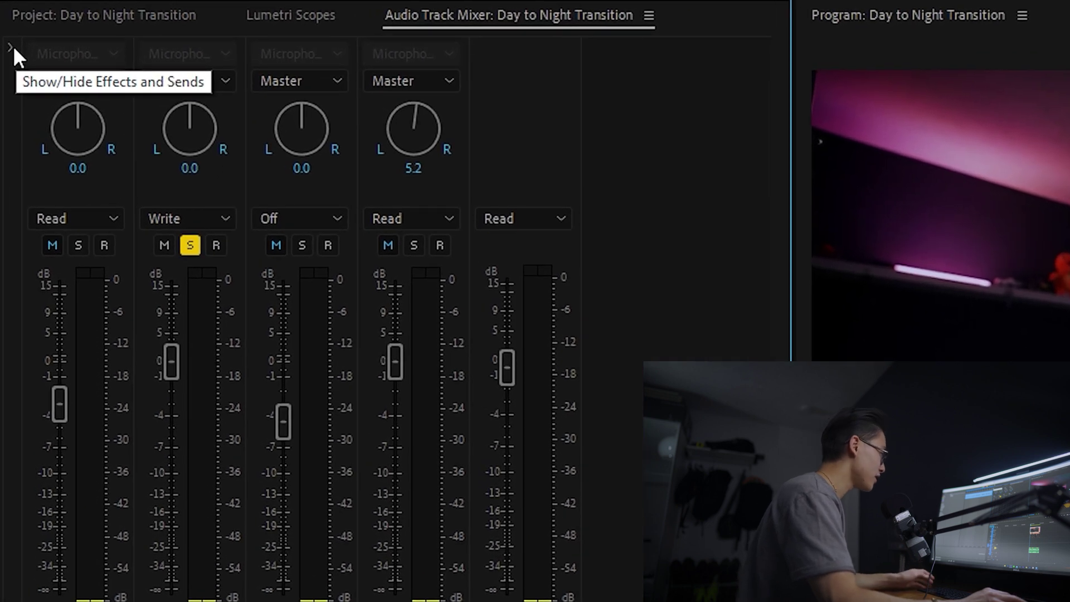
click(11, 47)
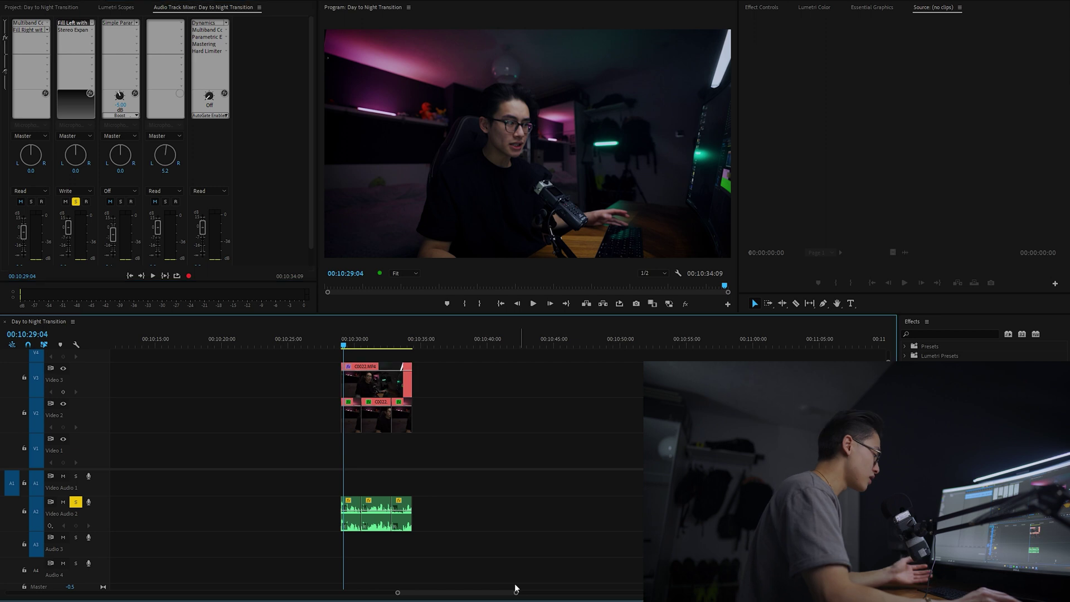
Step: Select the linked clips on V2 and A2, then clear the timeline selection
drag(505, 575, 320, 511)
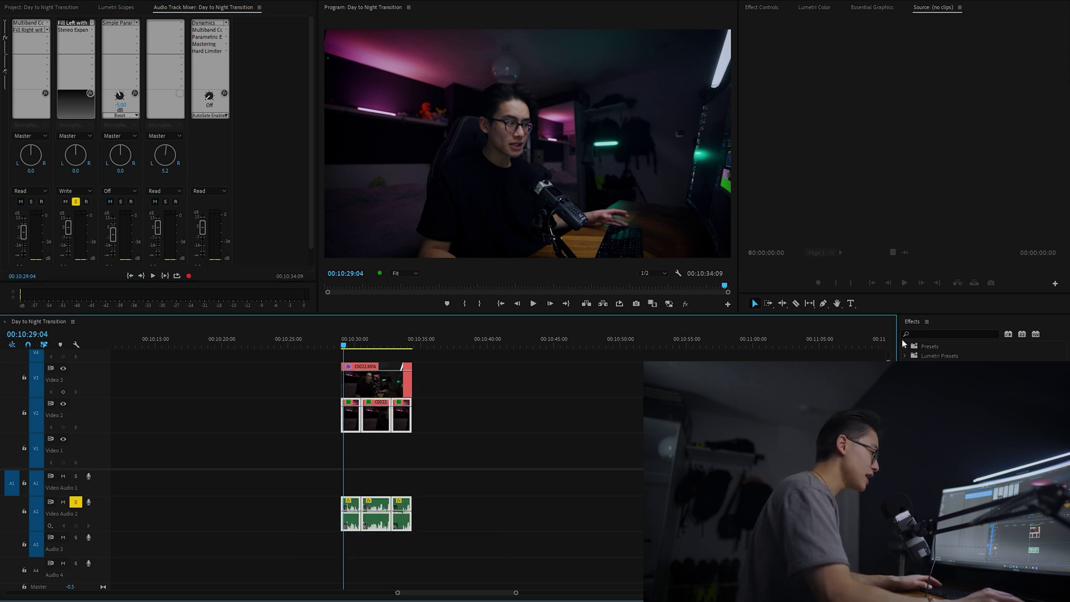
click(929, 333)
click(139, 515)
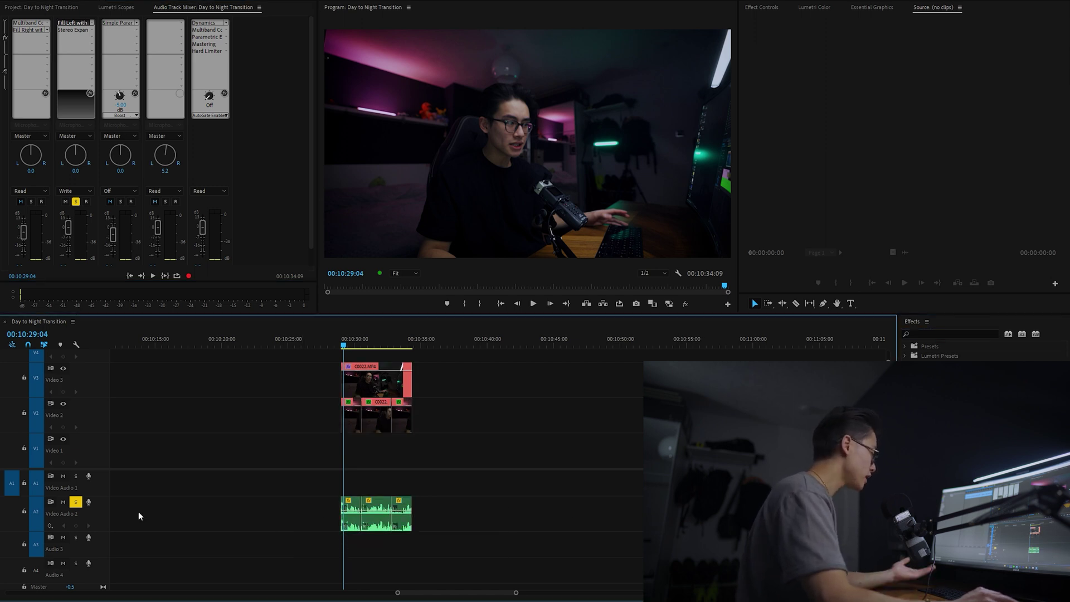
Step: Insert a Pitch Shifter on audio track 2, raised 12 semitones to a 2.00 ratio
click(89, 31)
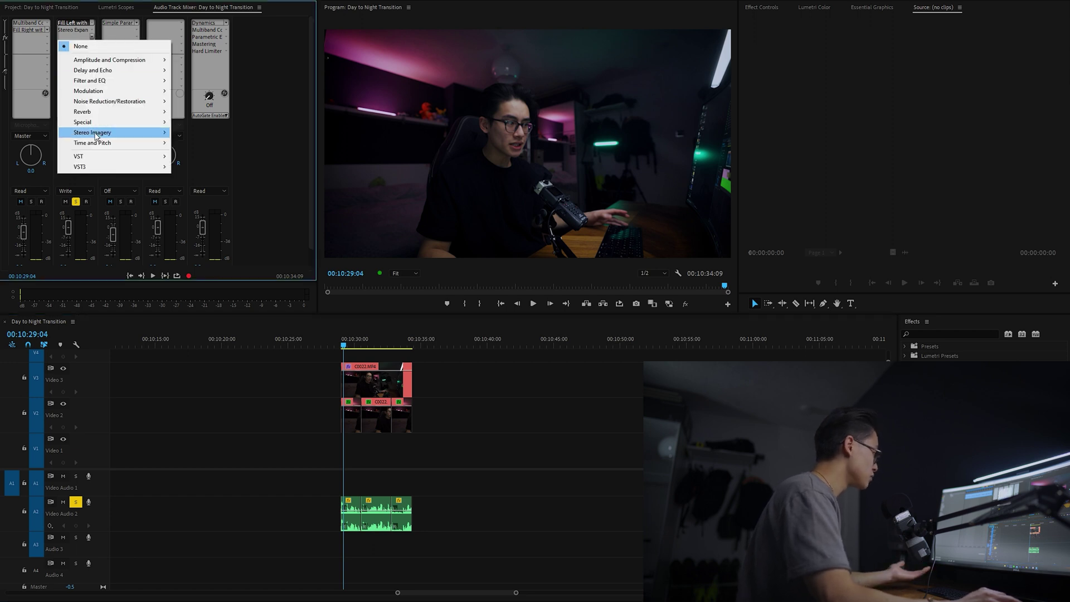
mouse_move(139, 142)
click(214, 146)
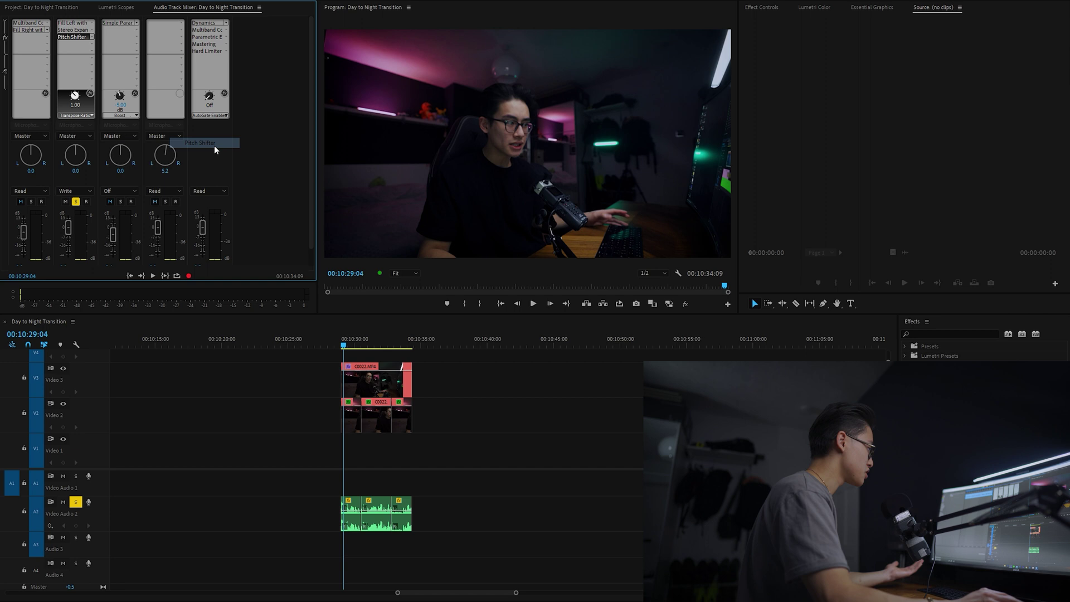
double_click(71, 36)
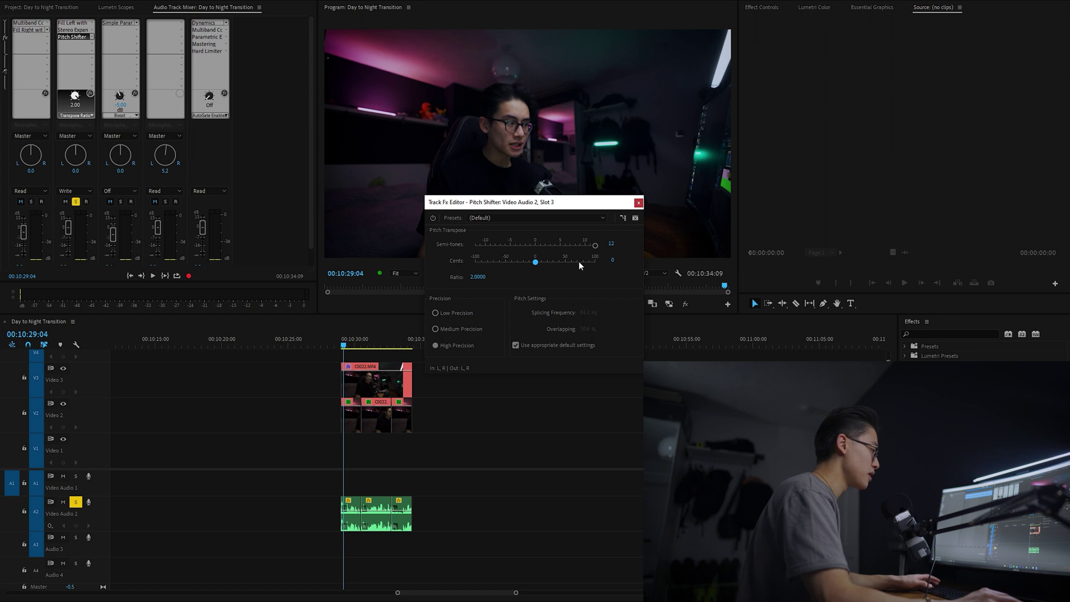
click(639, 203)
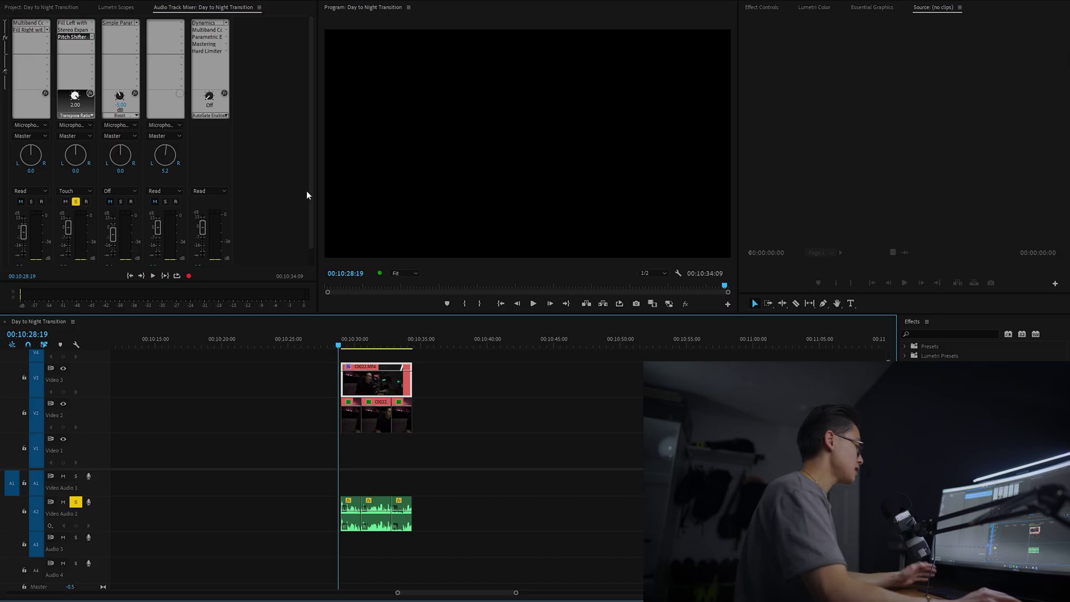
Step: Select the first clip so its effects appear in Effect Controls
scroll(387, 502, up, 2)
click(339, 509)
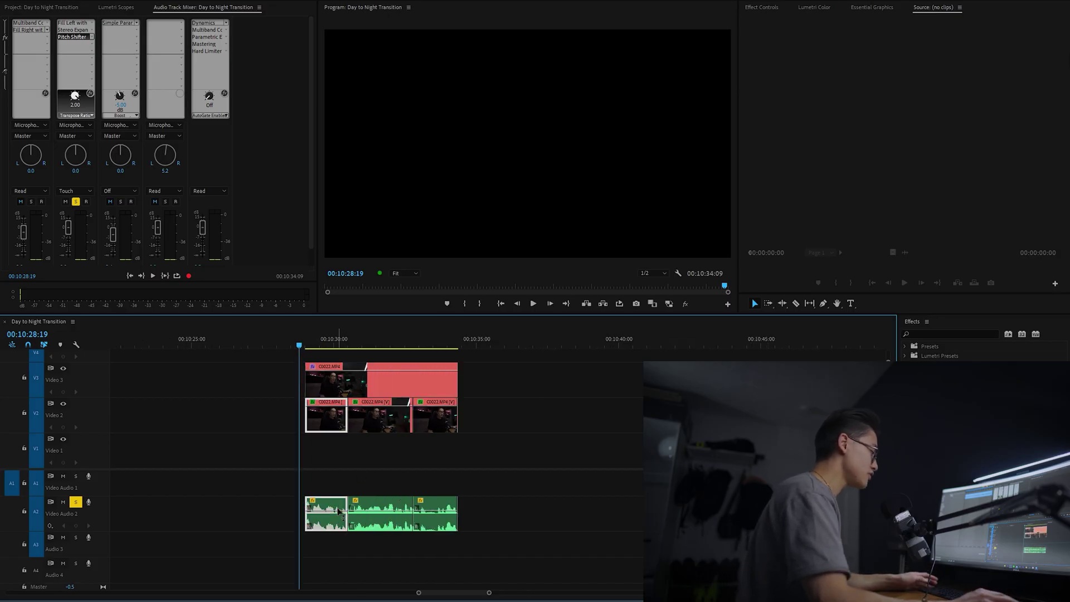
key(shift+5)
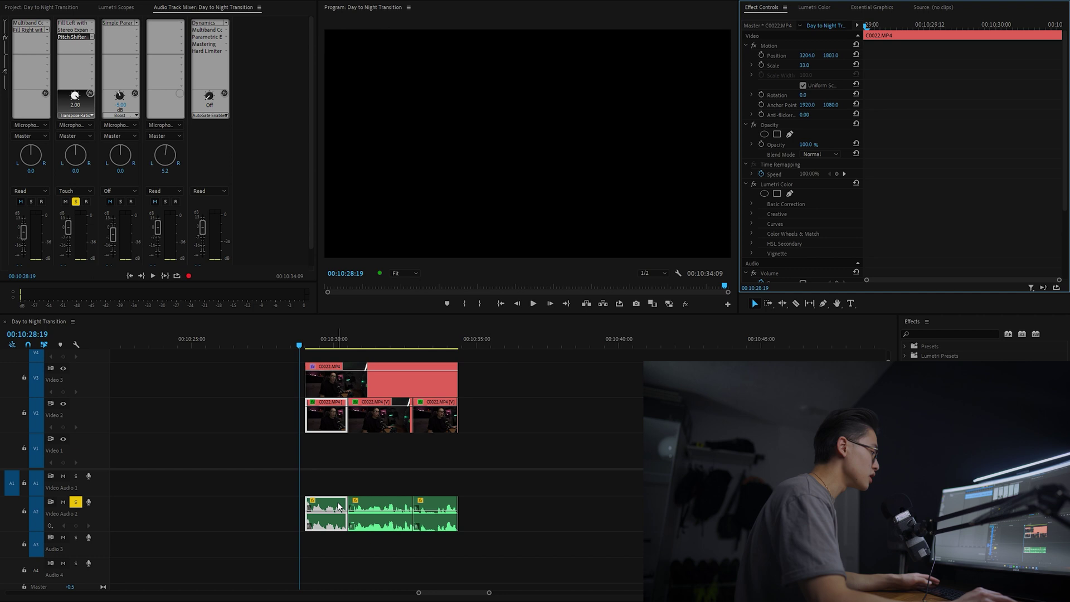
Step: Filter the effects list by 'pitch' and scroll Effect Controls to the audio effects
click(946, 335)
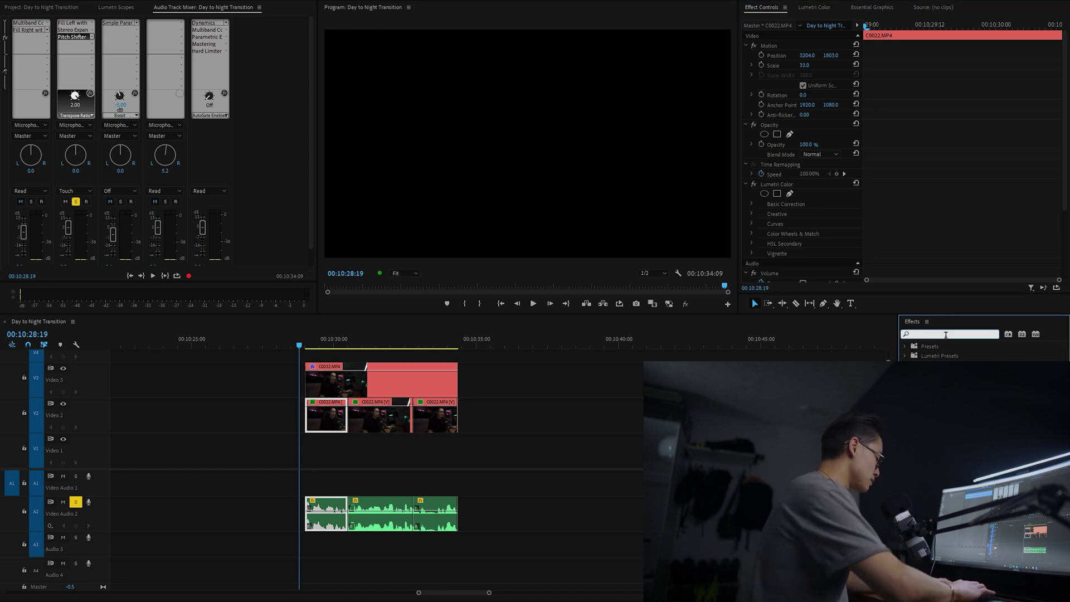
text(putch)
key(BackSpace)
key(BackSpace)
key(BackSpace)
key(BackSpace)
text(itch)
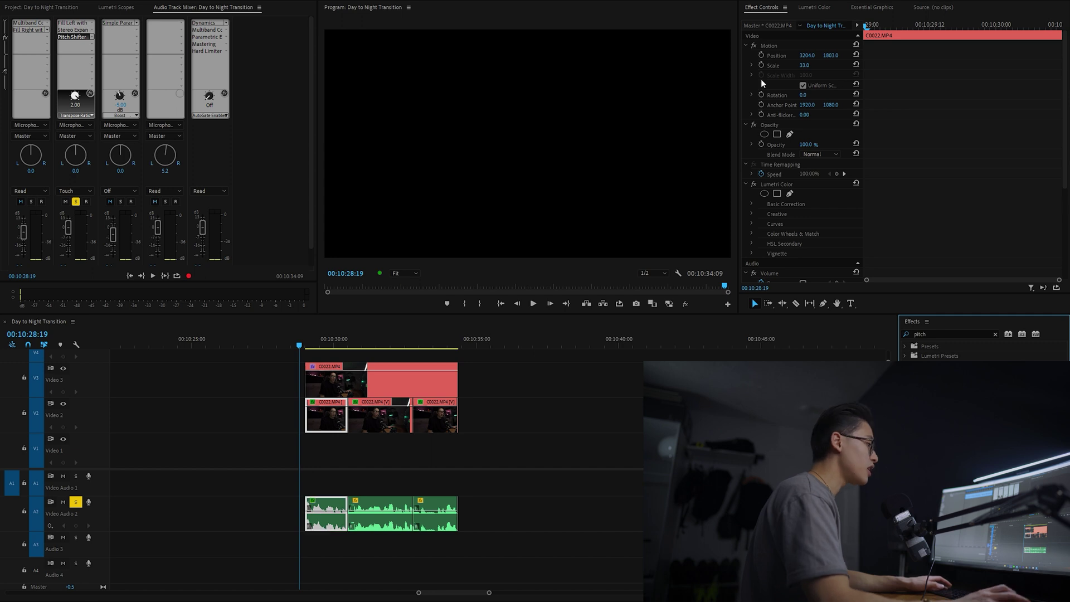
scroll(946, 158, down, 3)
scroll(891, 237, down, 2)
click(835, 219)
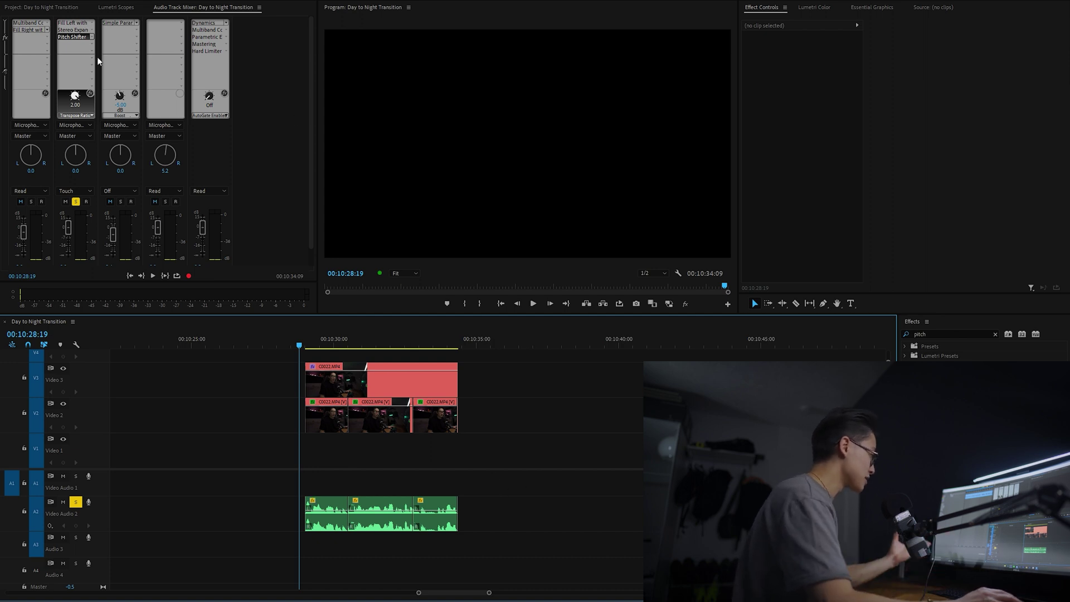
Step: Zoom the timeline out to the whole edit and clear the clip selection
key(minus)
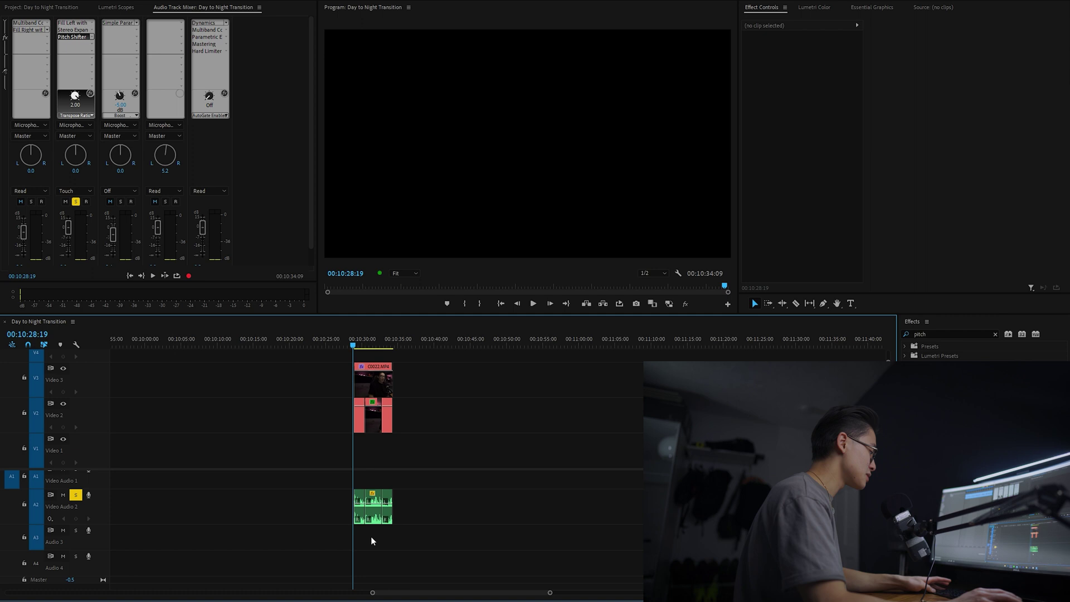
scroll(407, 596, up, 5)
scroll(242, 353, up, 5)
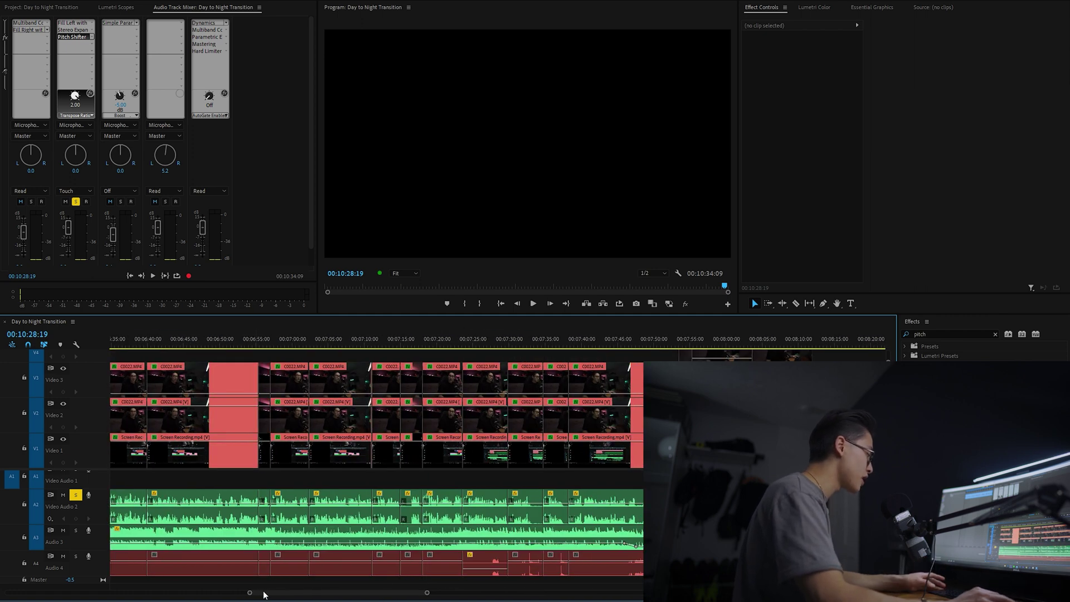
drag(264, 596, 388, 599)
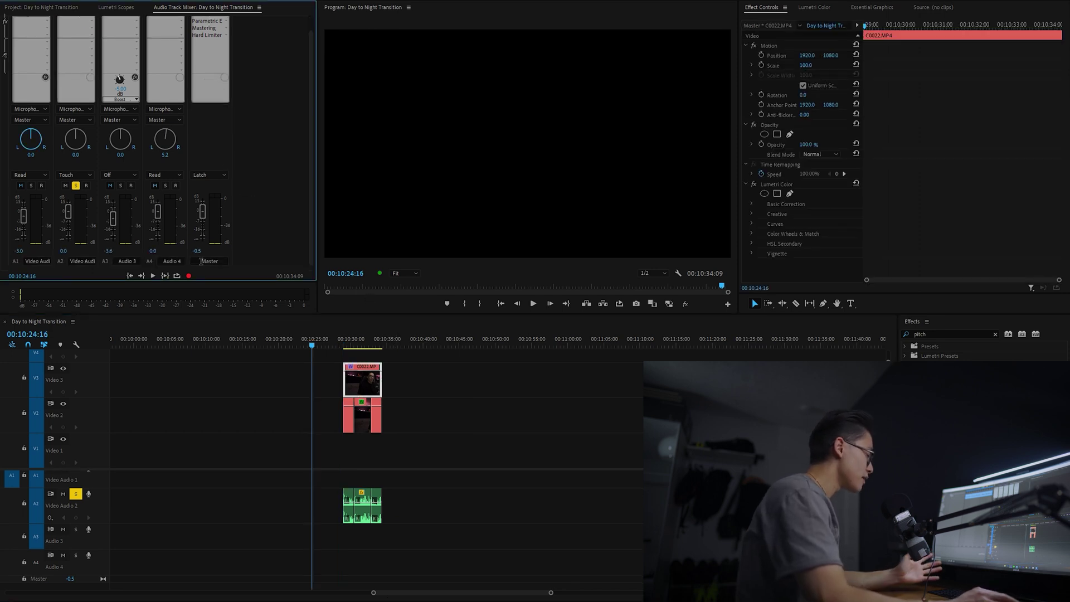
scroll(208, 76, up, 1)
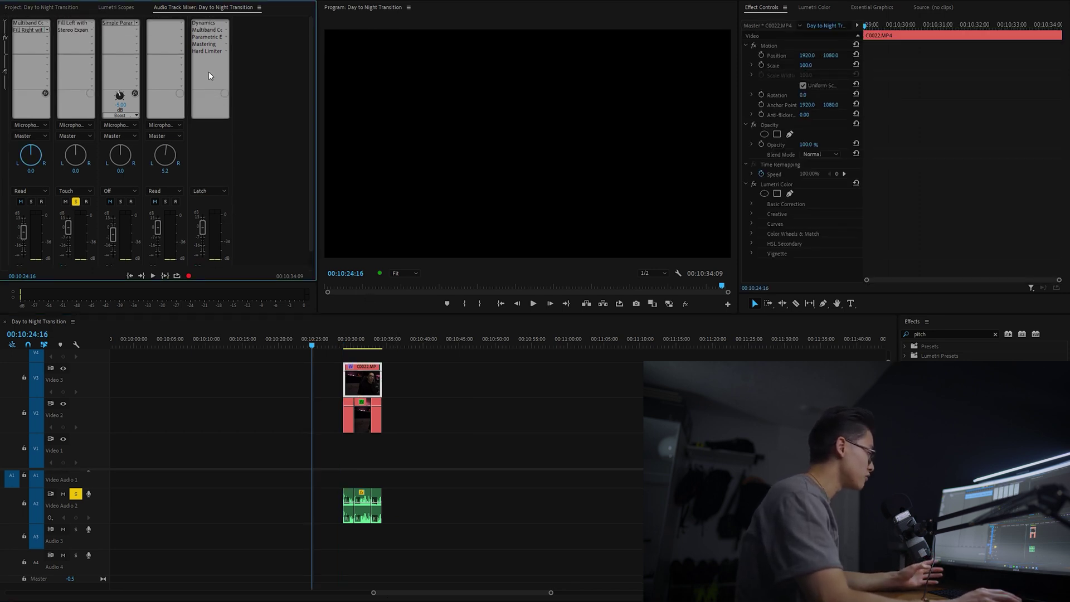
click(45, 443)
Step: Set the Master track's automation mode to Off
click(209, 190)
click(216, 196)
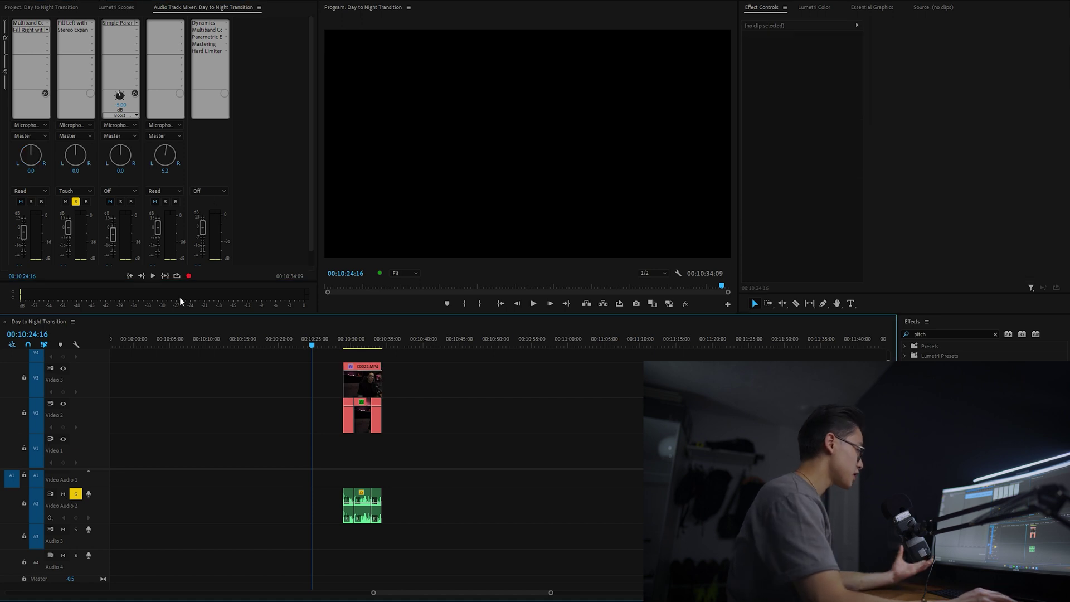
scroll(153, 521, up, 2)
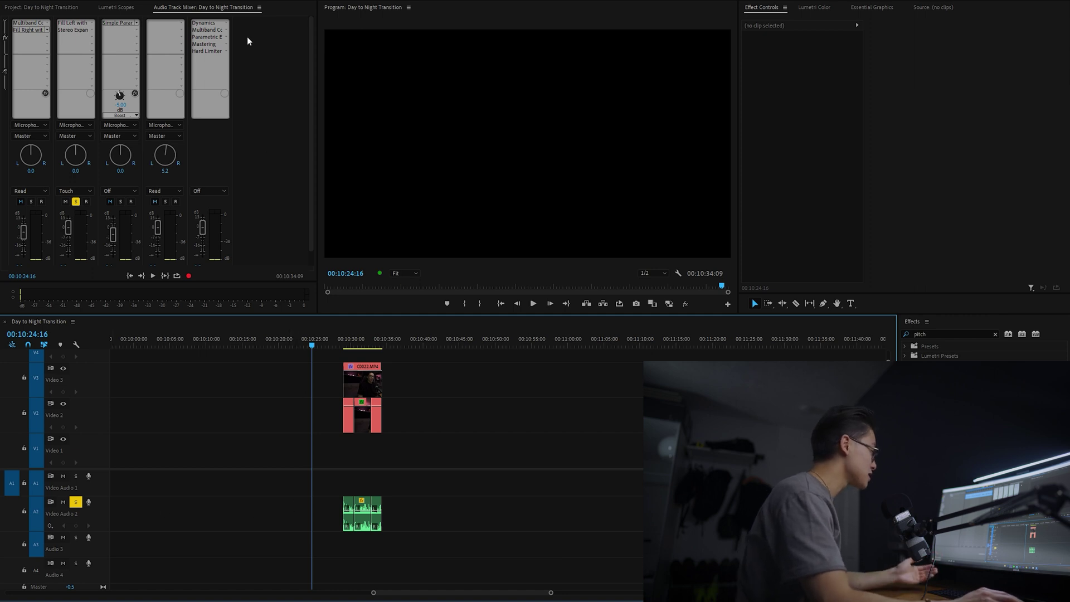
scroll(317, 599, left, 15)
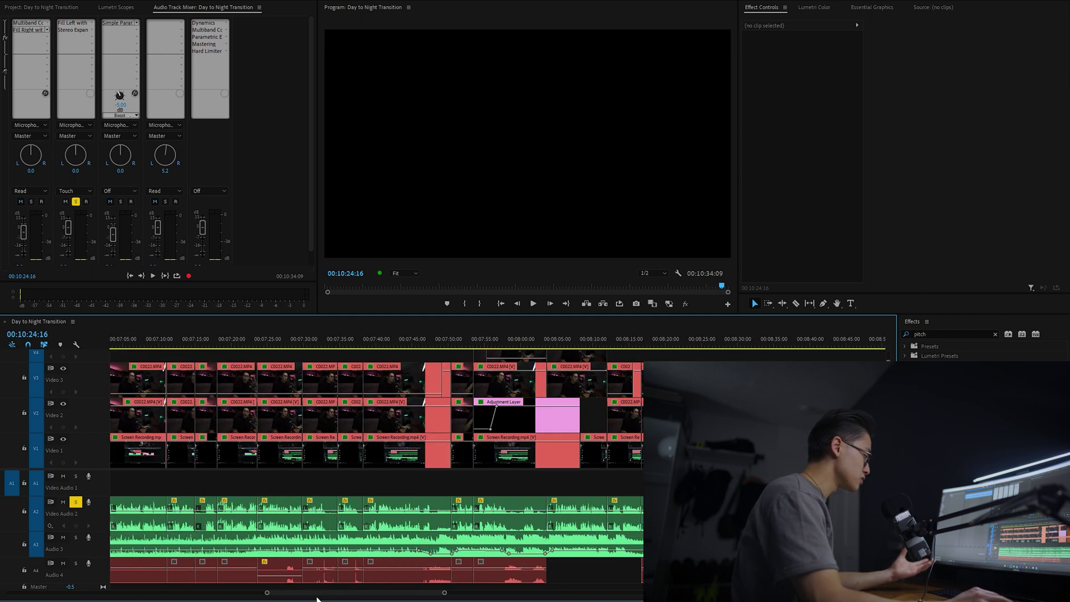
scroll(317, 600, right, 15)
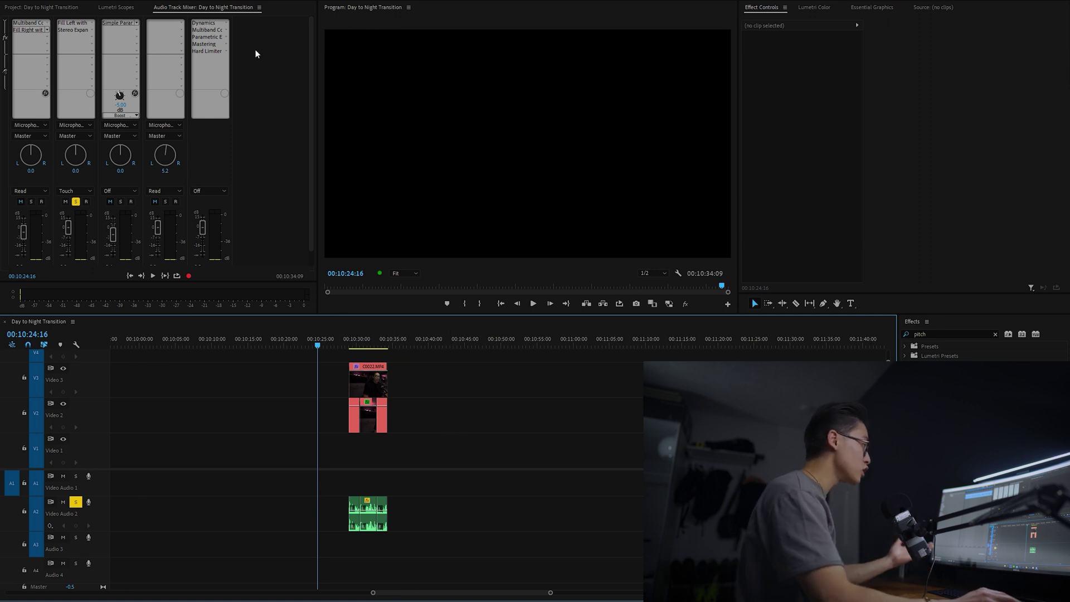
Step: Insert an Amplitude and Compression > Multiband Compressor in a master channel effect slot
click(226, 27)
mouse_move(245, 53)
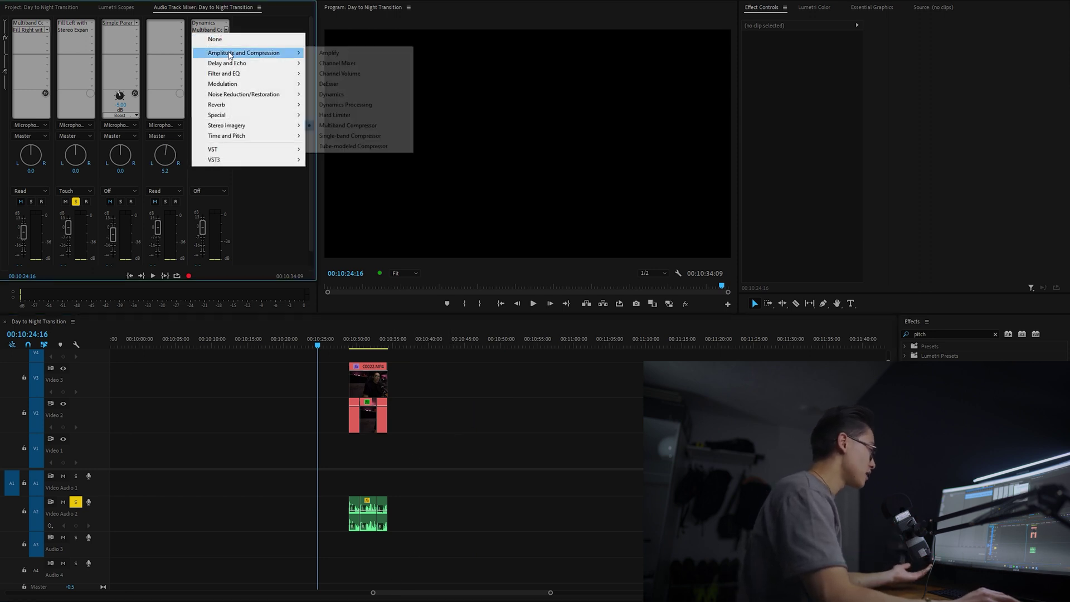
click(335, 125)
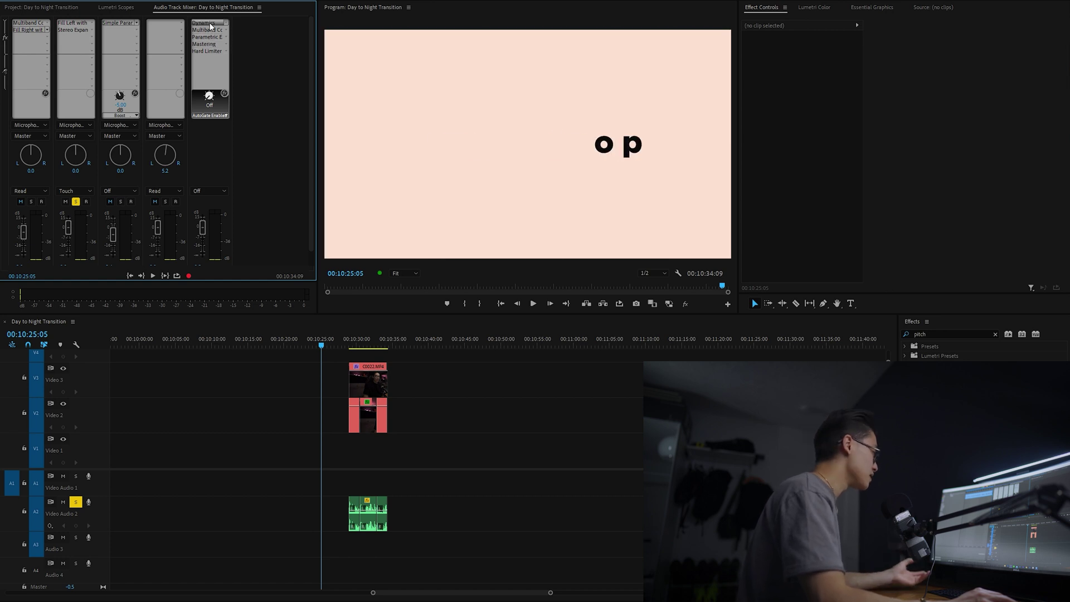
Step: Inspect the master Multiband Compressor and Parametric EQ, set the playhead to 00:10:23:08, and show the Project panel
click(210, 31)
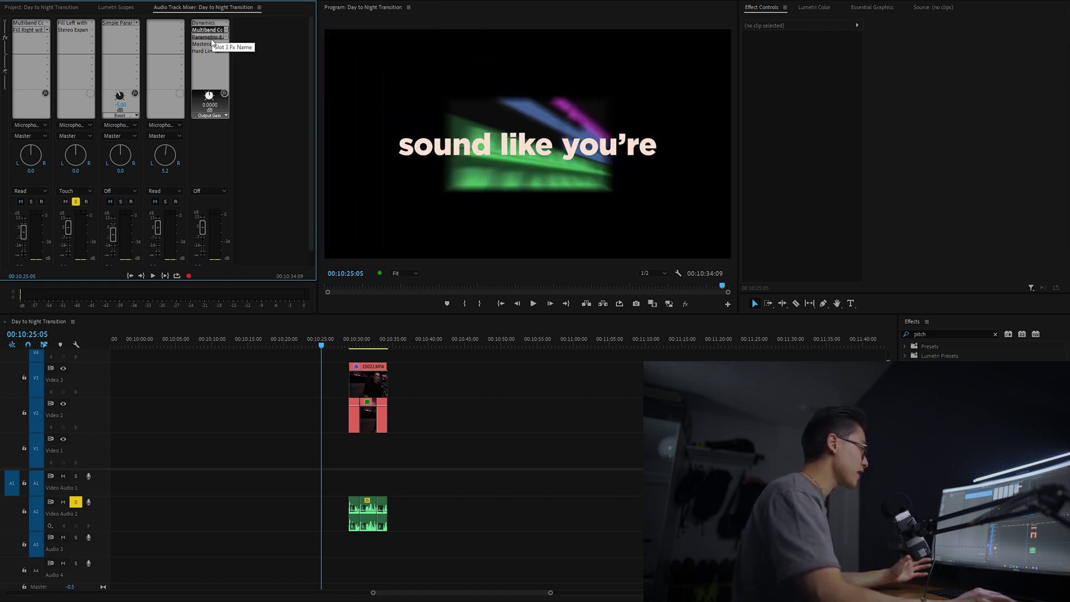
click(212, 36)
click(308, 340)
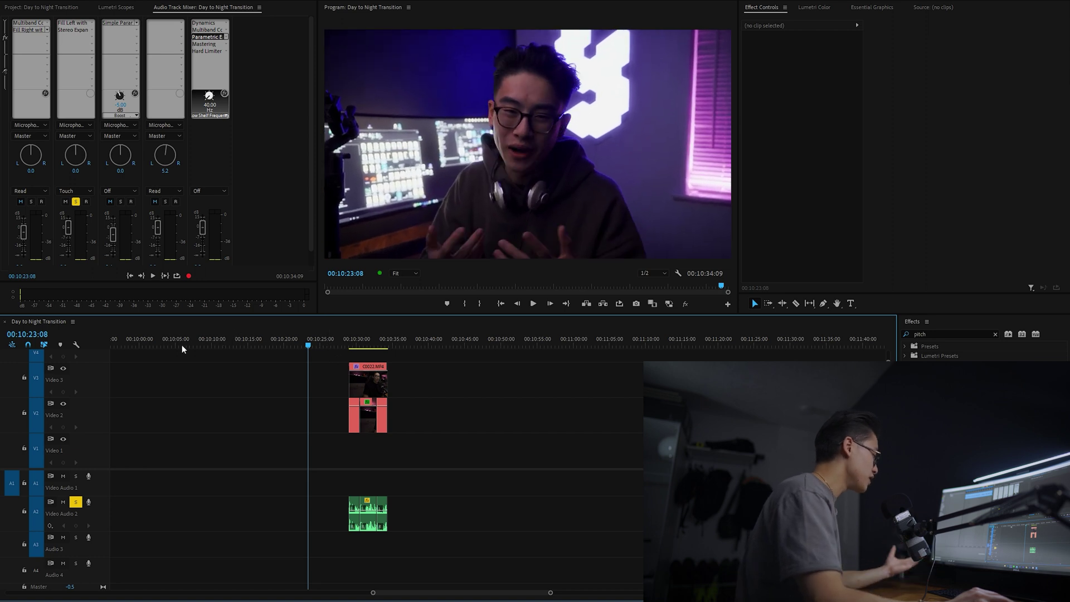
click(60, 8)
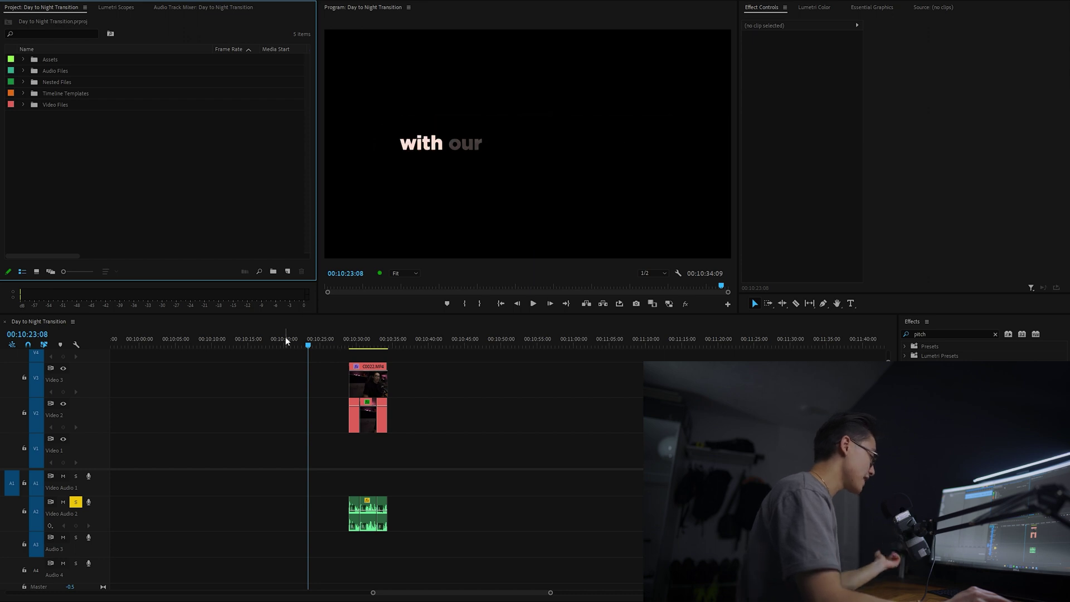